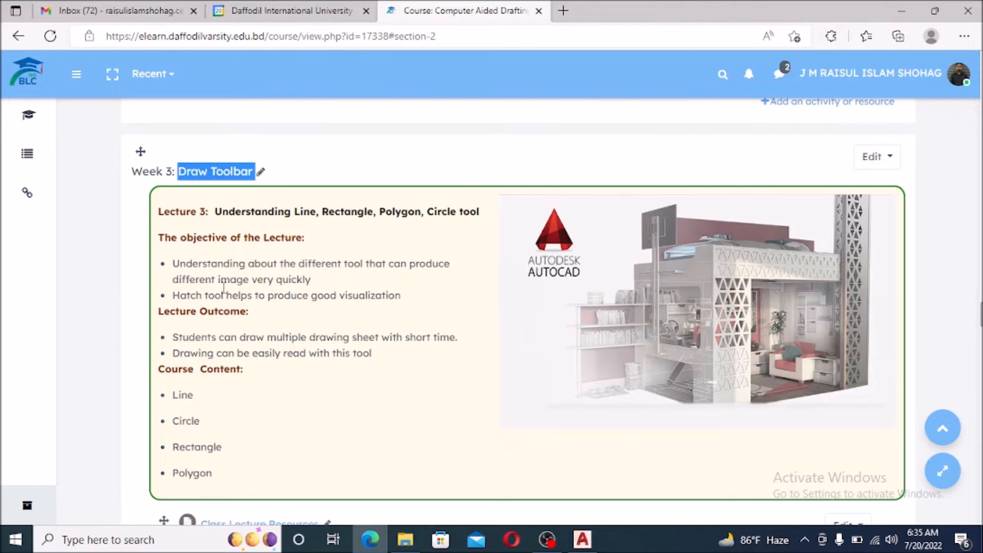
Examine the Week 3 Draw Toolbar lecture's course content list, from Line and Circle through Rectangle and Polygon
scroll(223, 286, "down", 1)
left_click_drag(160, 301, 225, 300)
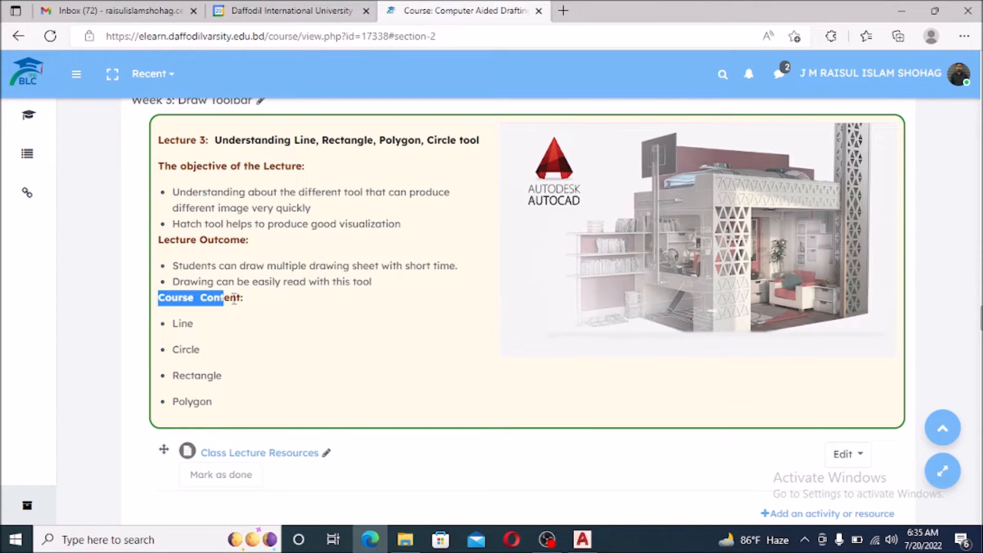
left_click(259, 318)
scroll(200, 335, "down", 2)
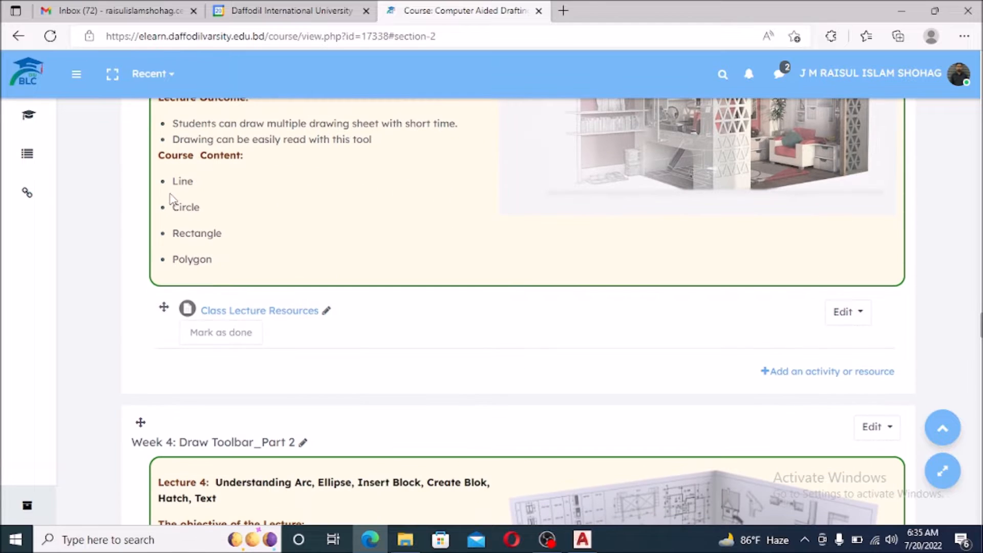
left_click_drag(173, 207, 190, 207)
left_click_drag(206, 261, 179, 260)
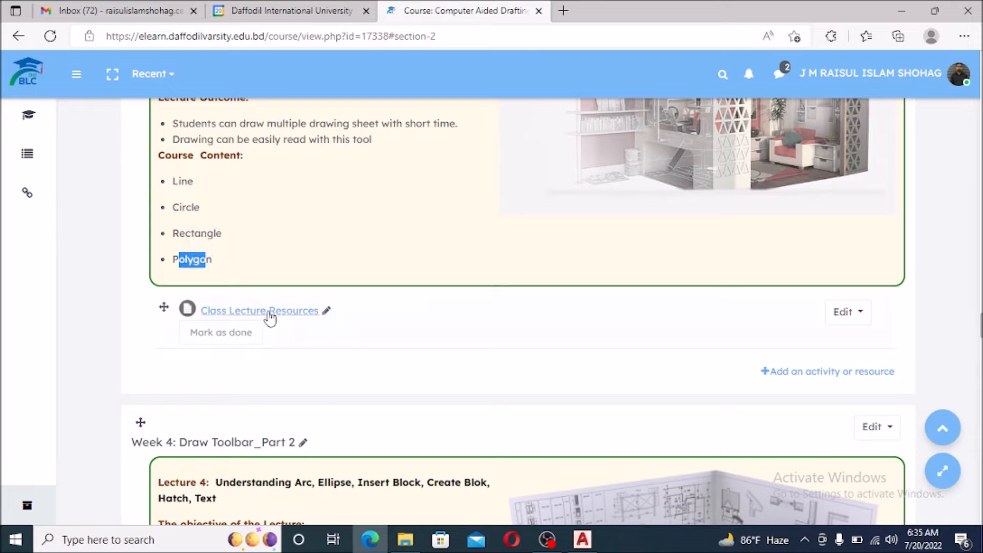
Switch to AutoCAD and draw four connected orthogonal lines forming a rectangle outline whose first and last lines cross and overshoot the corner
left_click(582, 539)
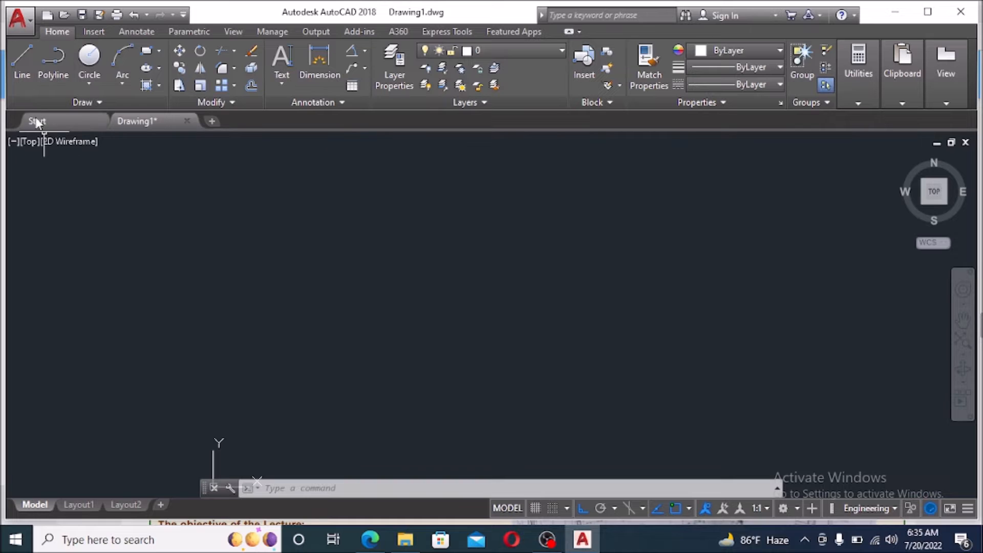
left_click(27, 69)
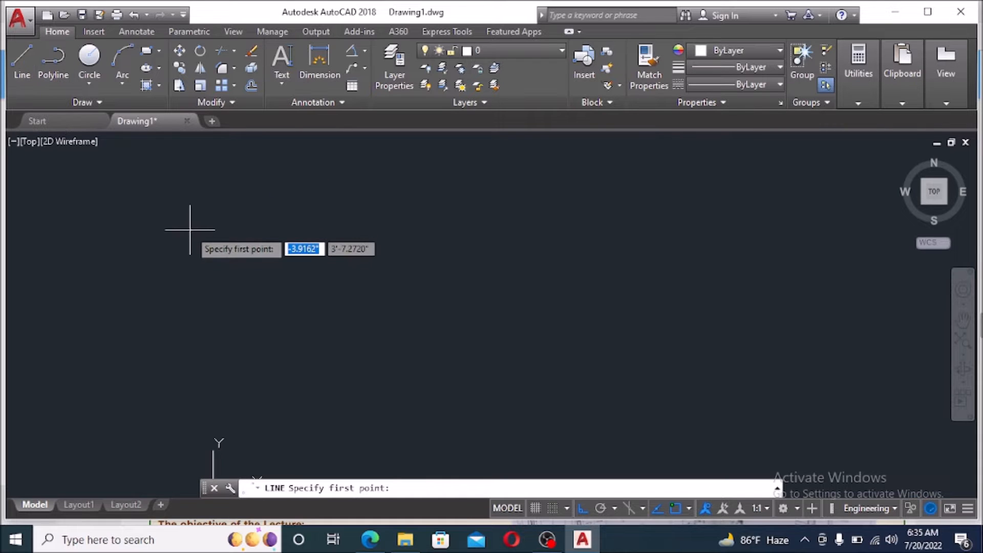
left_click(187, 202)
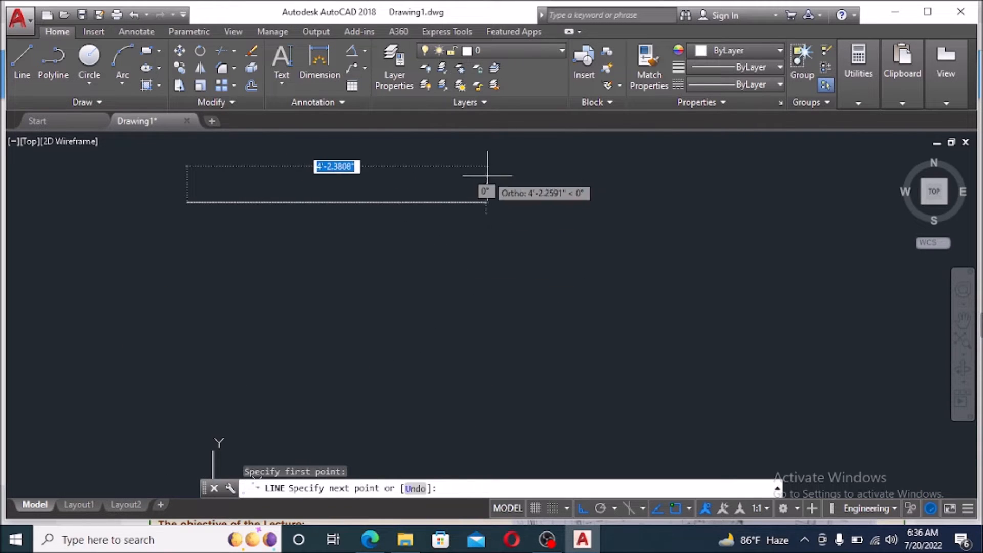
left_click(479, 202)
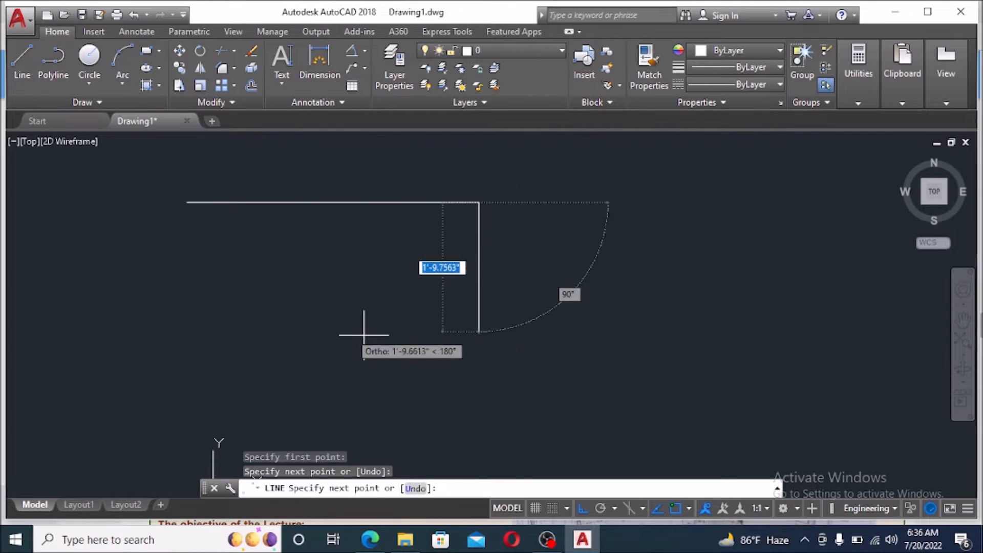
left_click(447, 332)
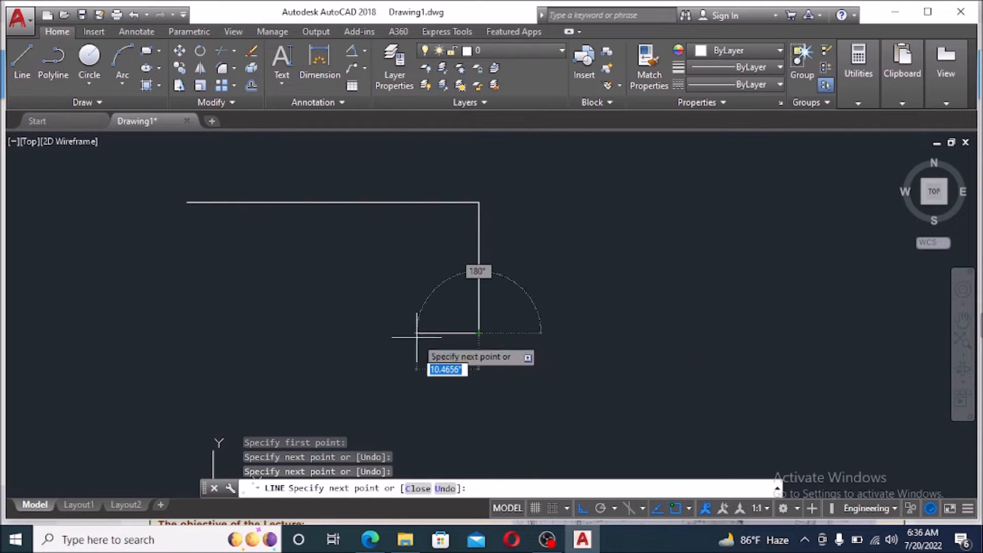
left_click(238, 332)
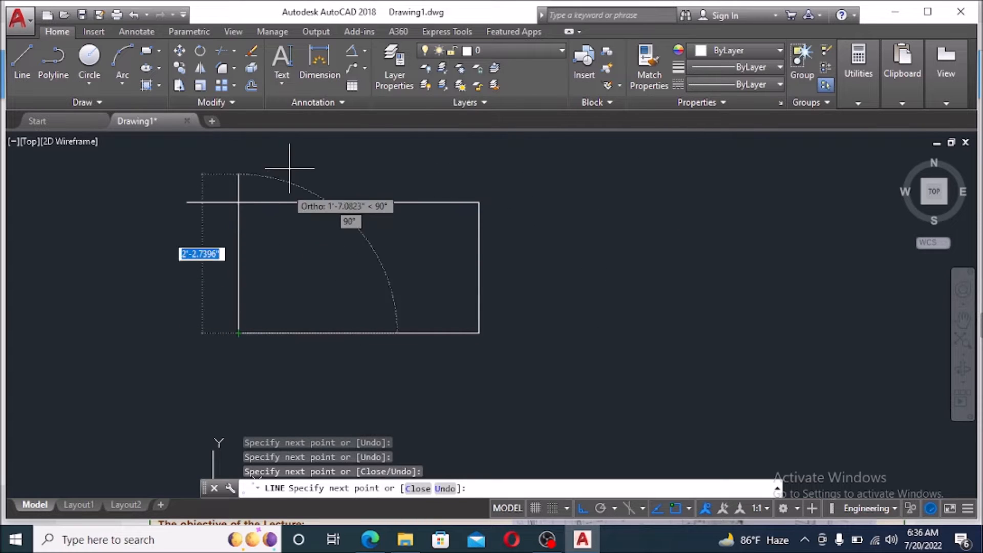
left_click(238, 160)
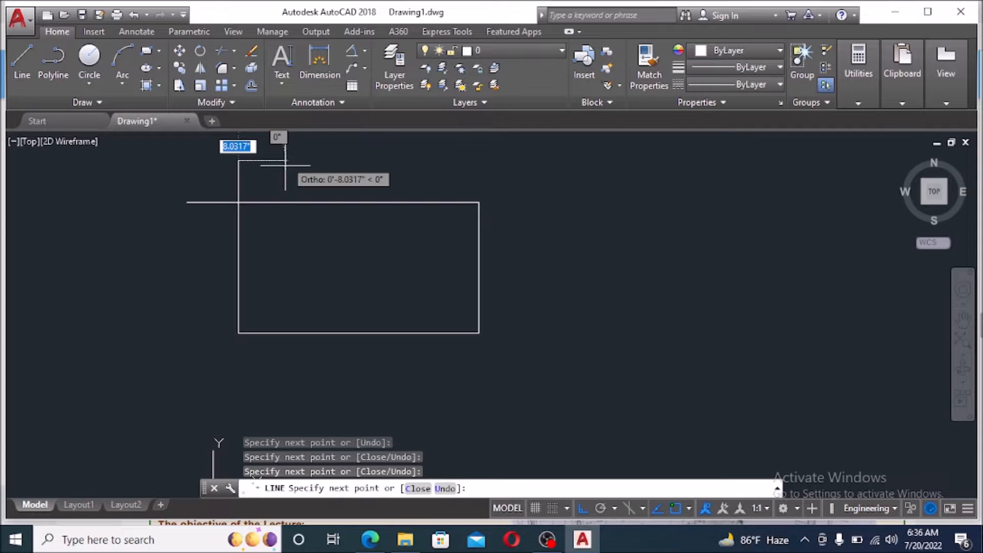
Turn Ortho off and draw a self-crossing chain of six connected lines in the empty space east of the rectangle
left_click(22, 58)
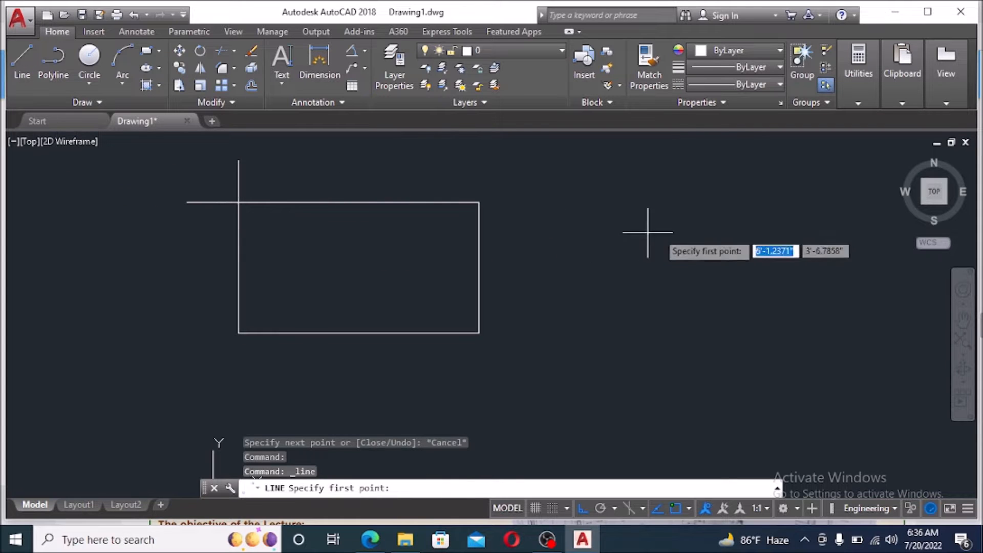
left_click(586, 501)
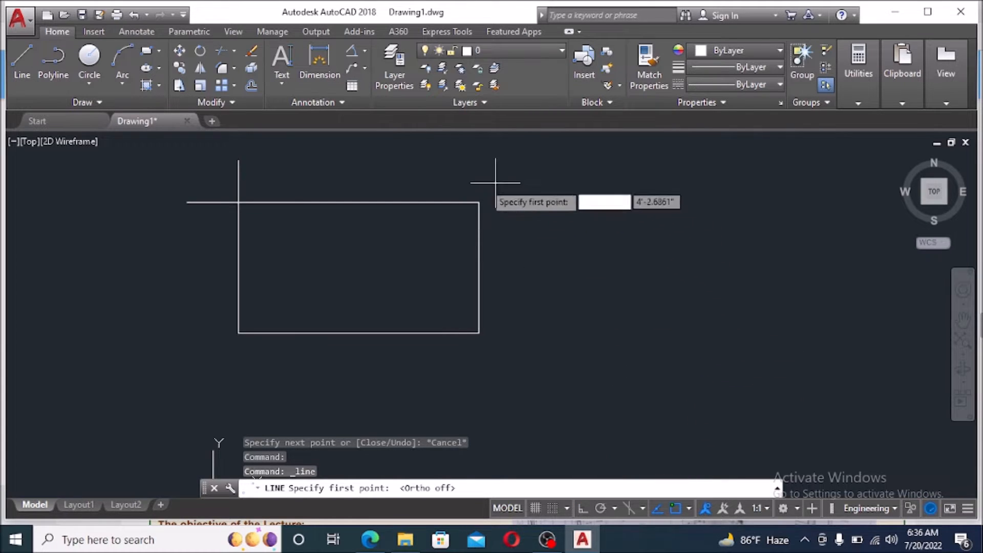
left_click(561, 172)
left_click(695, 323)
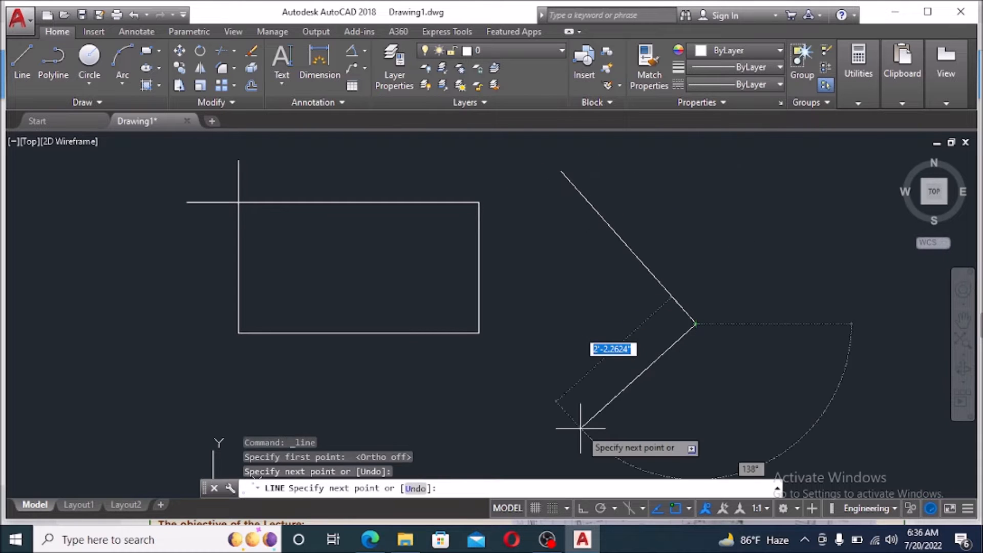
left_click(539, 323)
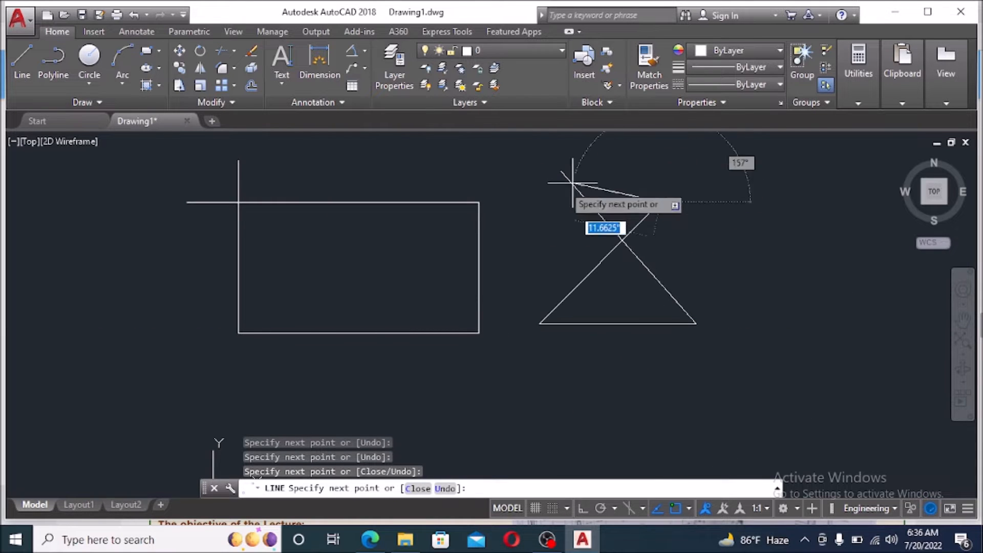
left_click(542, 193)
left_click(626, 302)
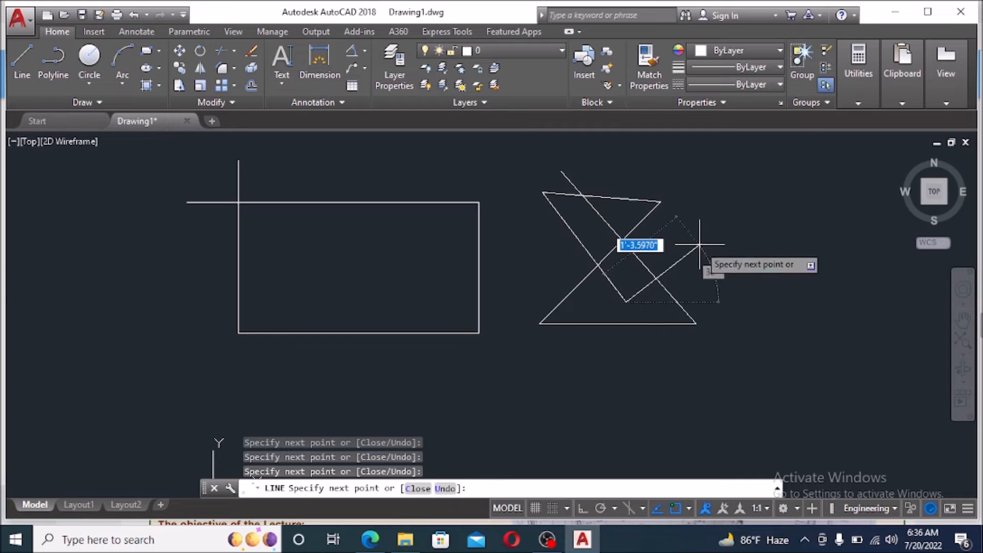
left_click(699, 244)
key("Escape")
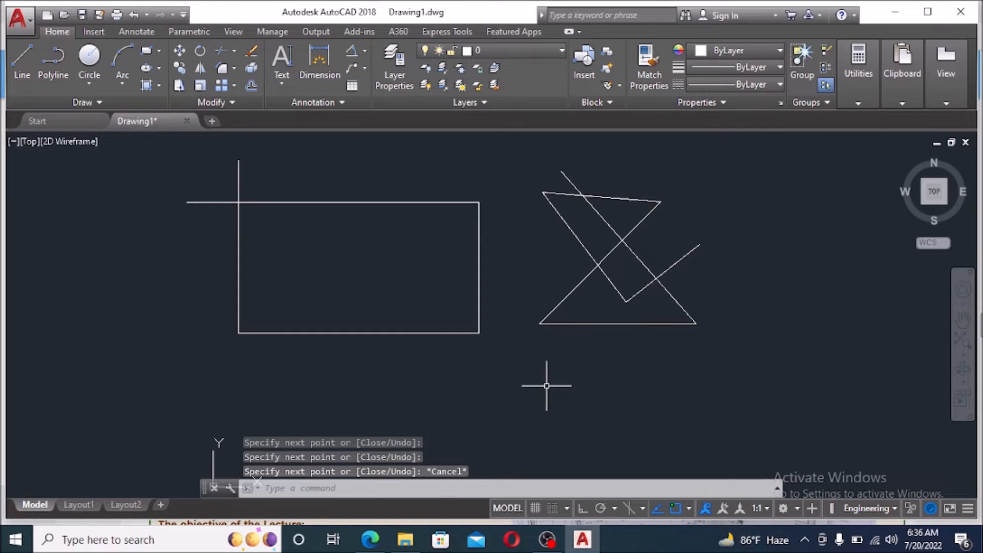
Draw an open zigzag polyline of six straight segments, starting west of the rectangle and ending just below its lower edge
left_click(53, 59)
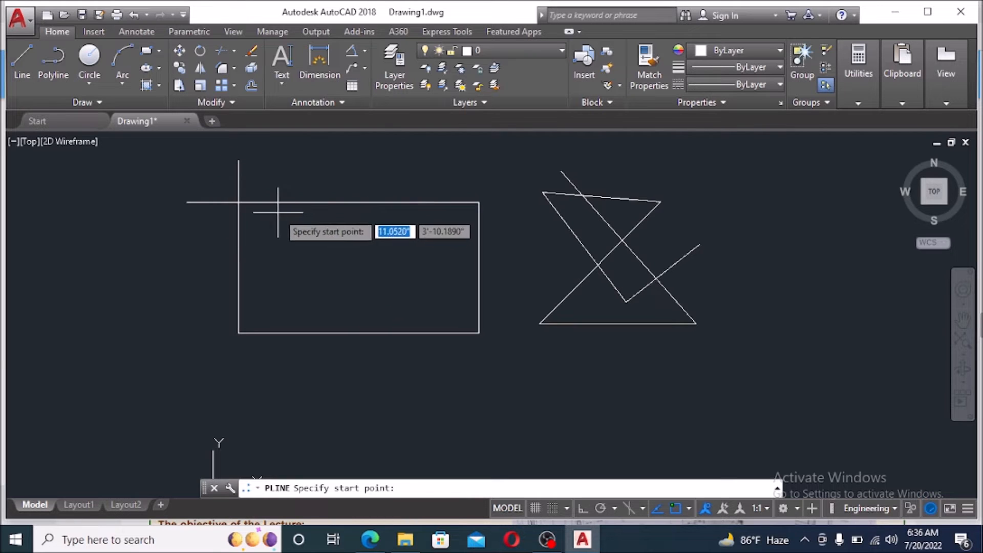
left_click(63, 196)
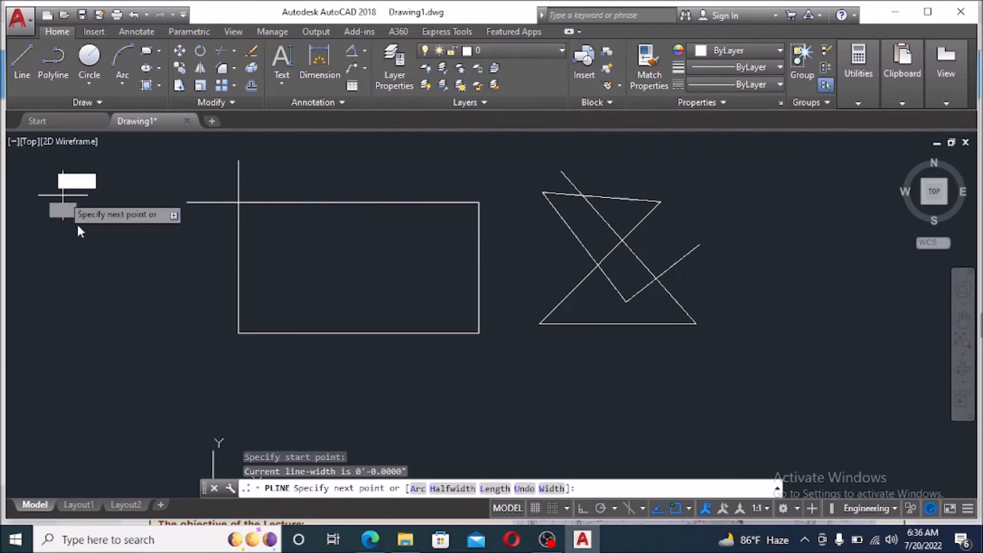
left_click(125, 336)
left_click(169, 234)
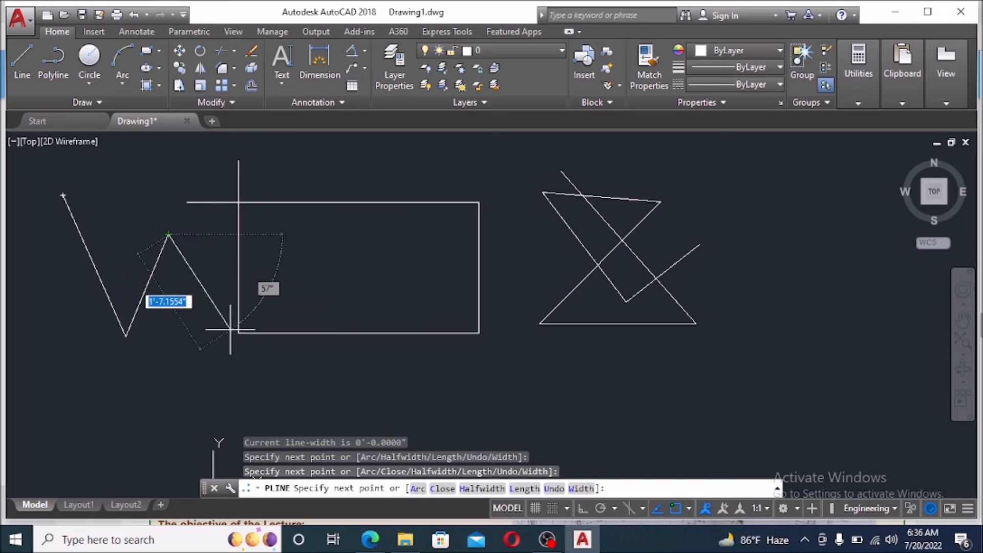
left_click(241, 352)
left_click(154, 390)
left_click(297, 390)
left_click(357, 347)
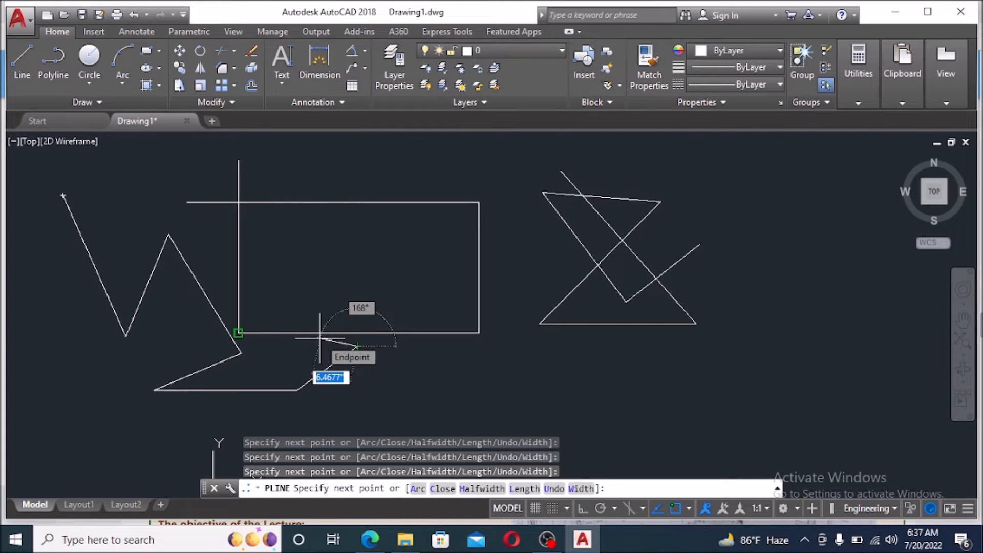
key("Escape")
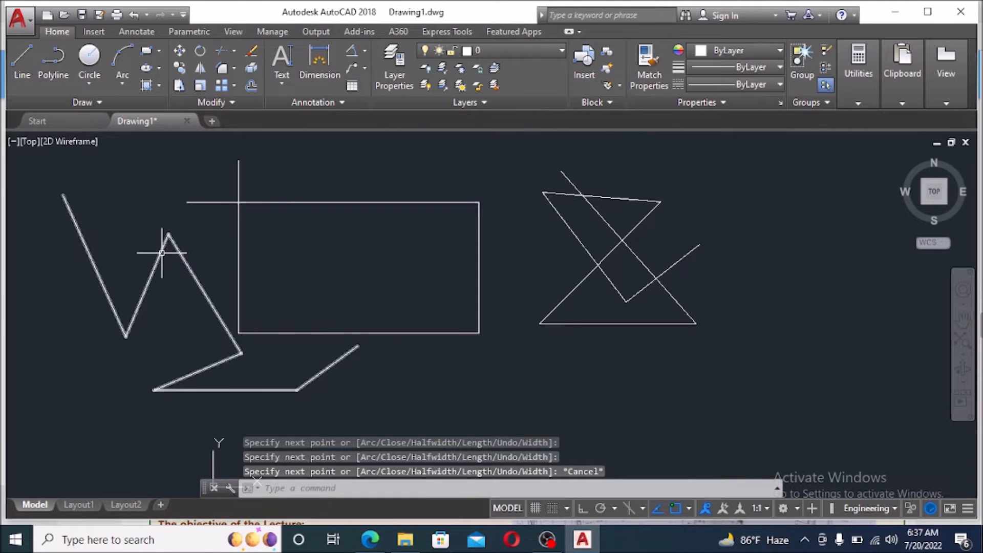
mouse_move(162, 248)
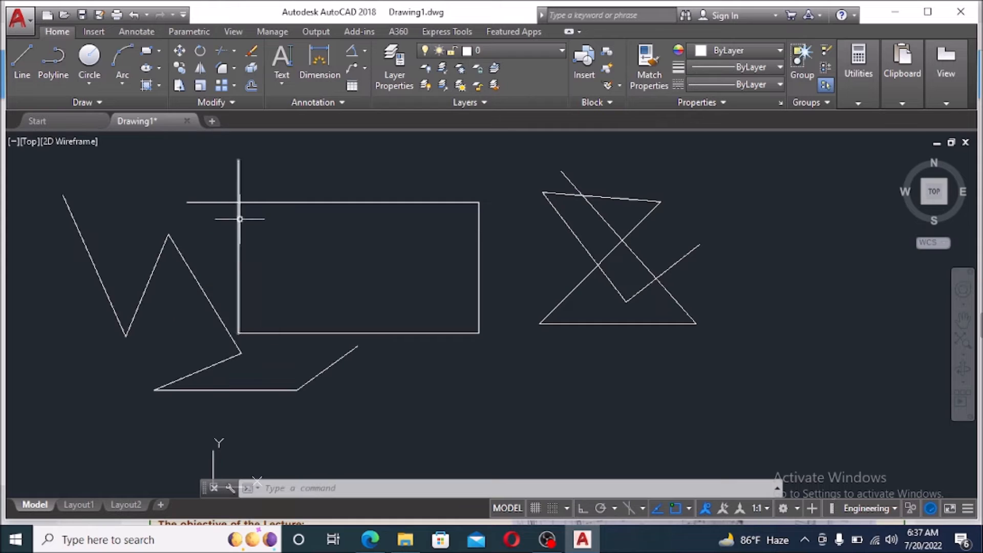
mouse_move(238, 218)
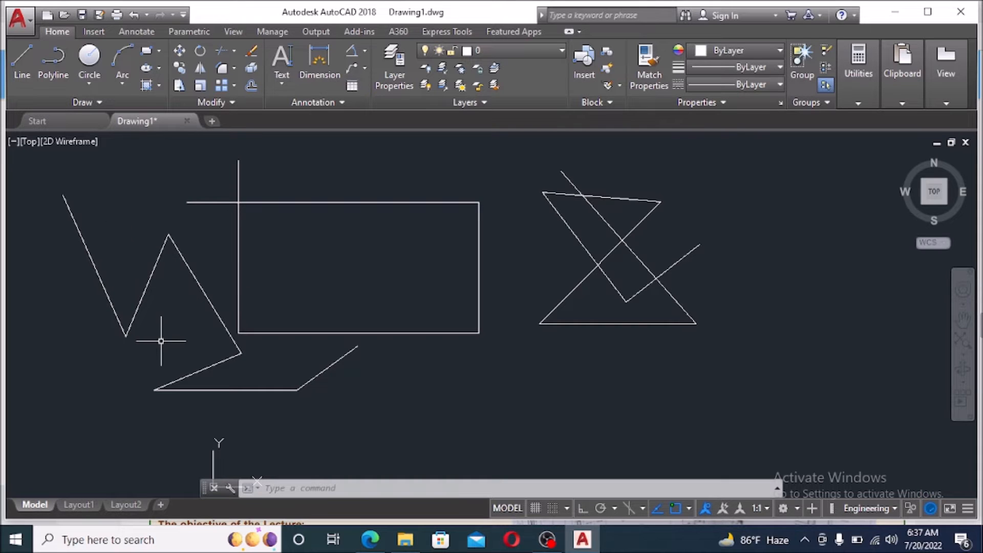
Draw a Center, Radius circle with a radius of about 11.1 inches, overlapping the upper east side of the crossing lines
left_click(86, 83)
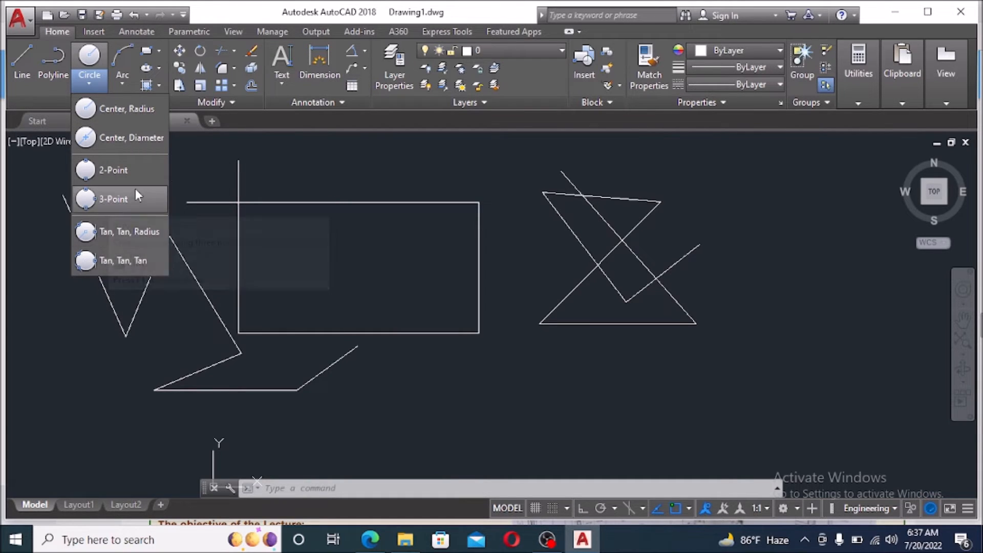
left_click(110, 109)
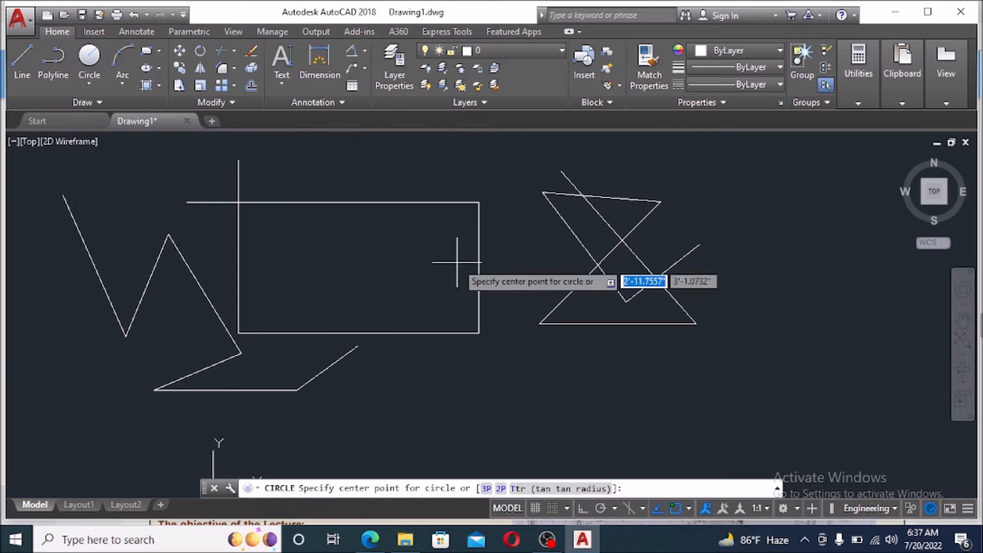
left_click(709, 209)
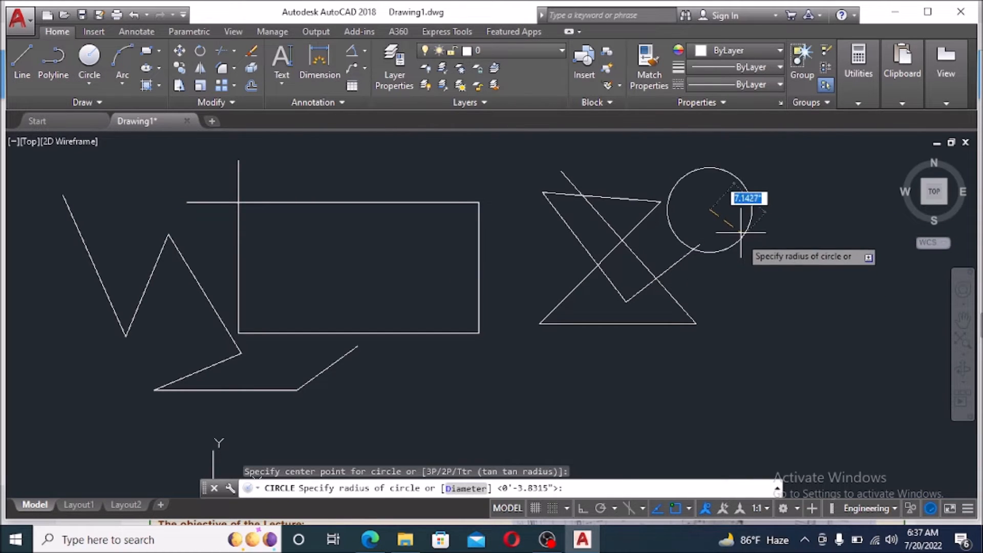
left_click(752, 259)
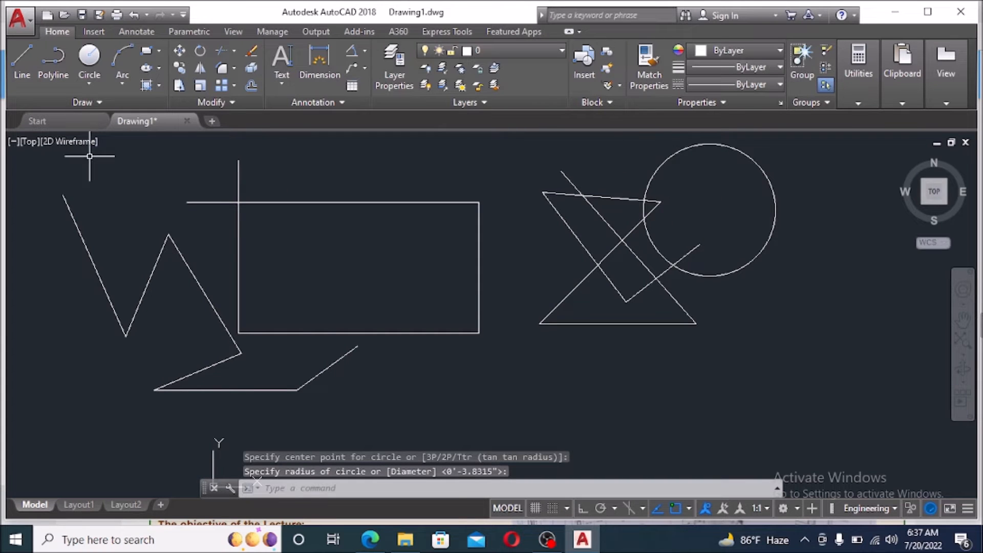
Draw a Center, Diameter circle with a 1' diameter below the crossing lines
left_click(97, 83)
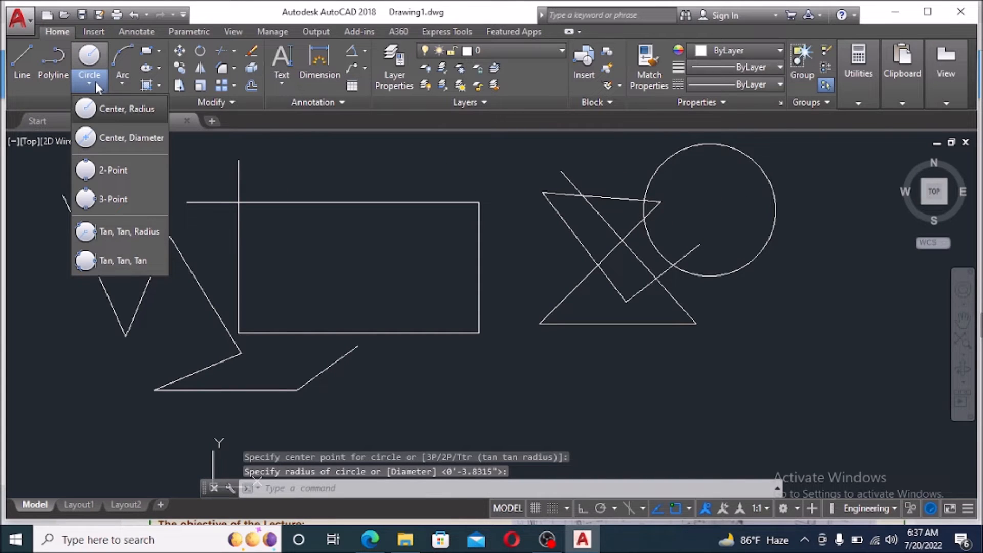
left_click(121, 140)
left_click(666, 393)
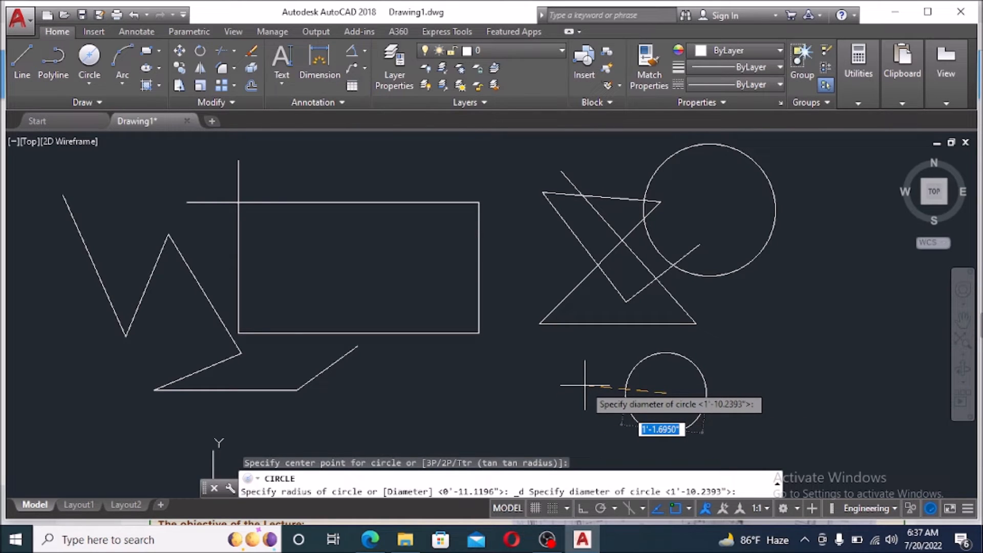
type("1'")
key("Return")
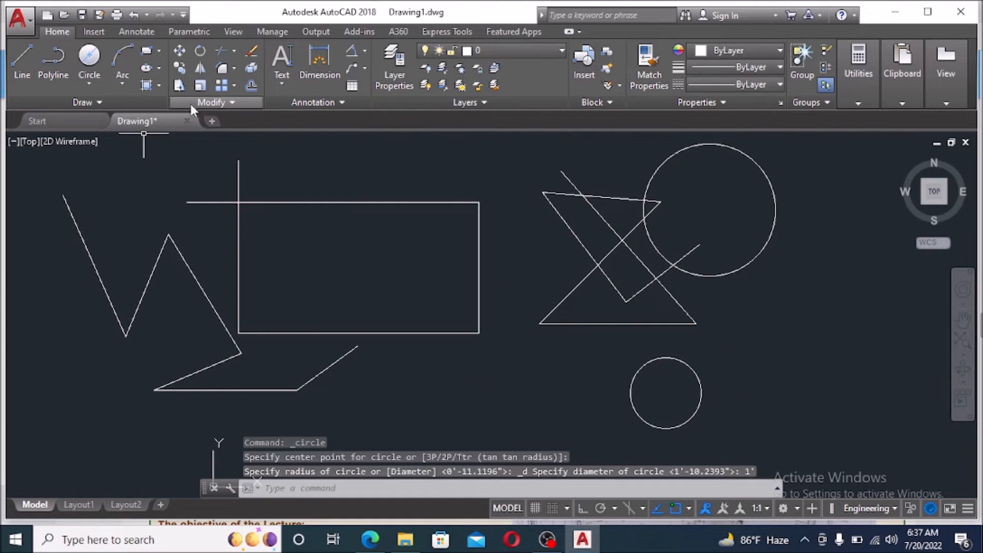
Draw a 2-Point circle with a horizontal diameter below the rectangle's lower east corner, slightly overlapping that corner
left_click(90, 83)
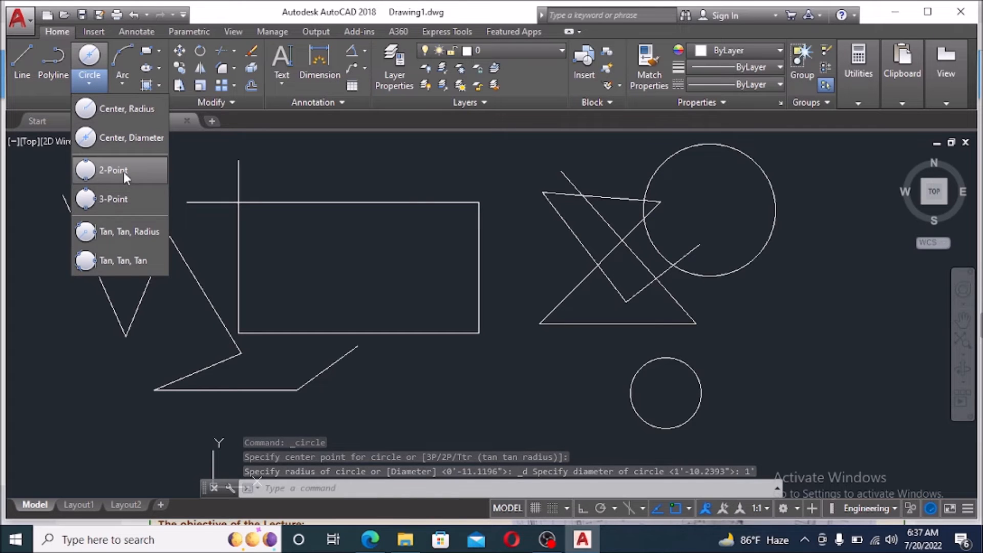
left_click(120, 172)
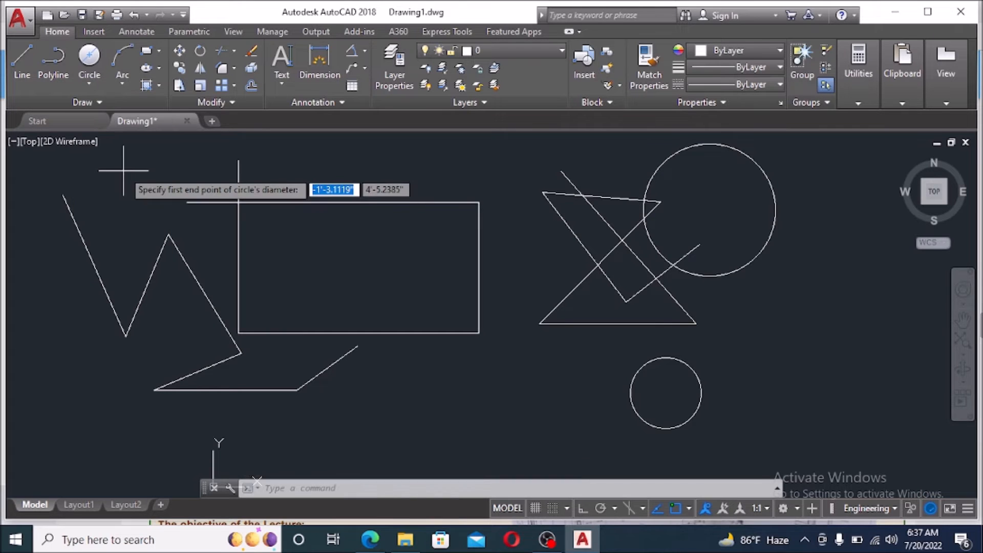
left_click(433, 384)
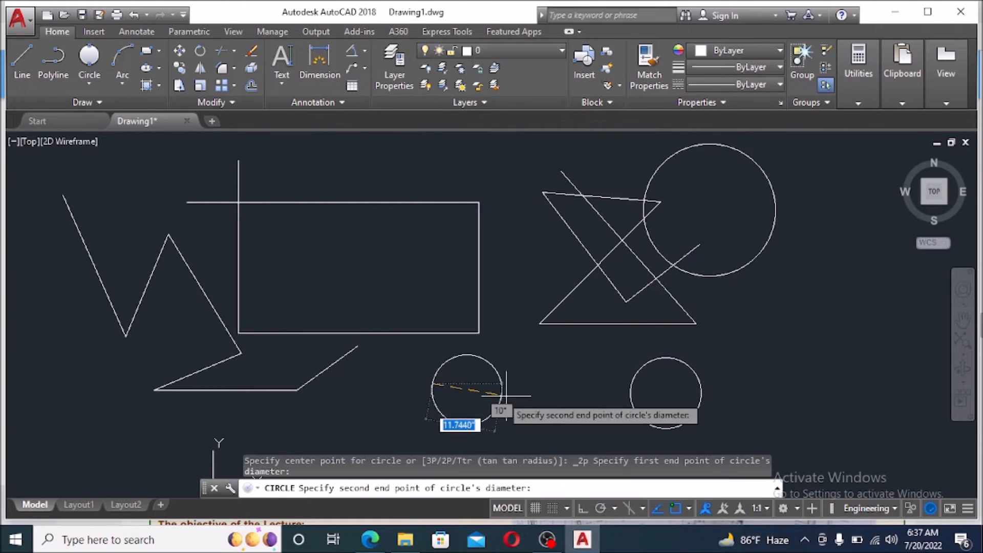
left_click(547, 383)
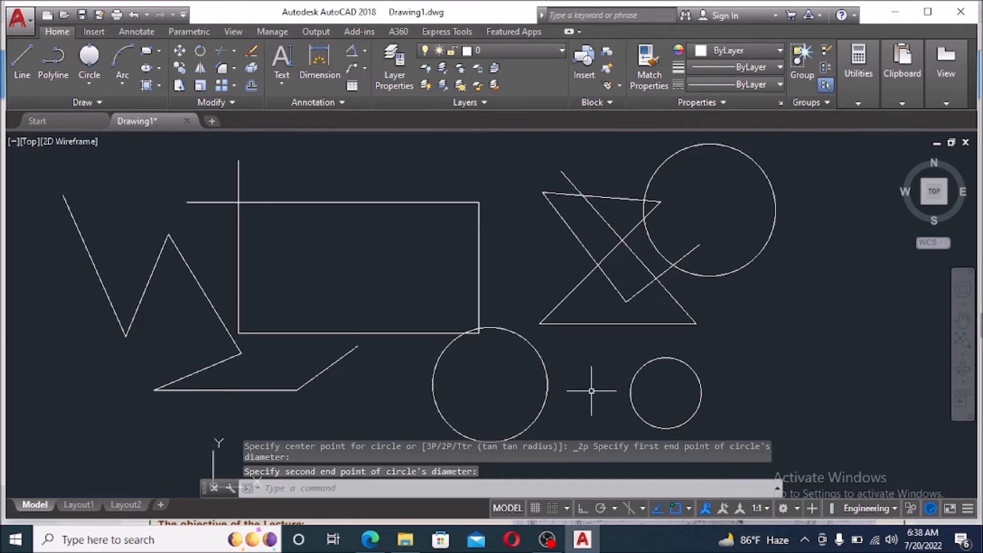
left_click(87, 82)
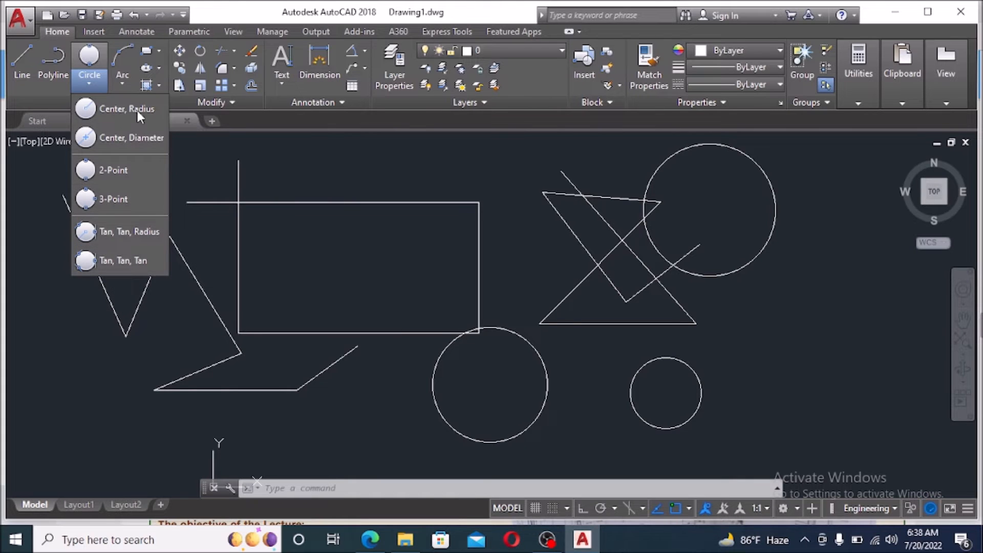
left_click(123, 82)
left_click(123, 81)
left_click(123, 82)
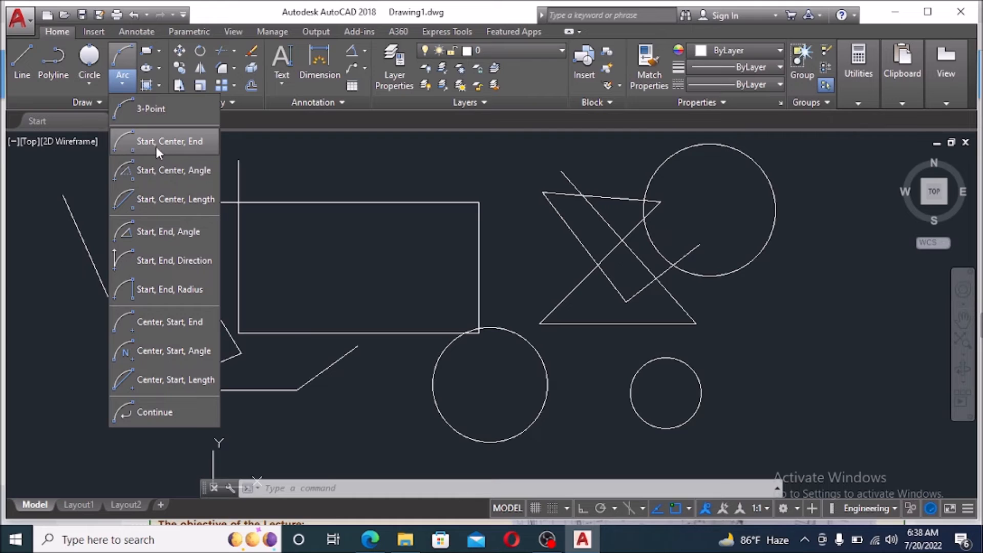
left_click(332, 203)
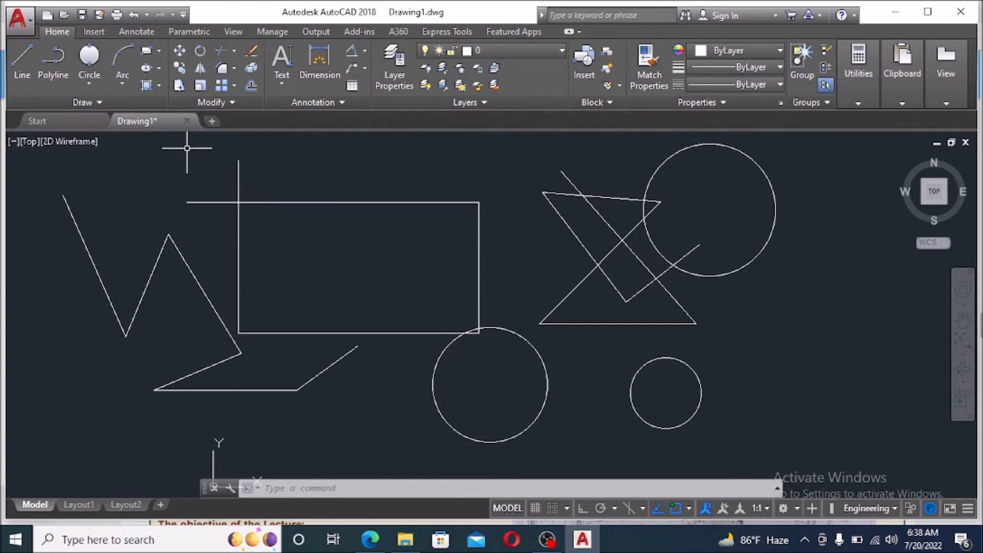
Draw a 3-Point arc from the large rectangle's upper west corner through a point on its upper edge to its lower west corner
left_click(127, 84)
left_click(145, 107)
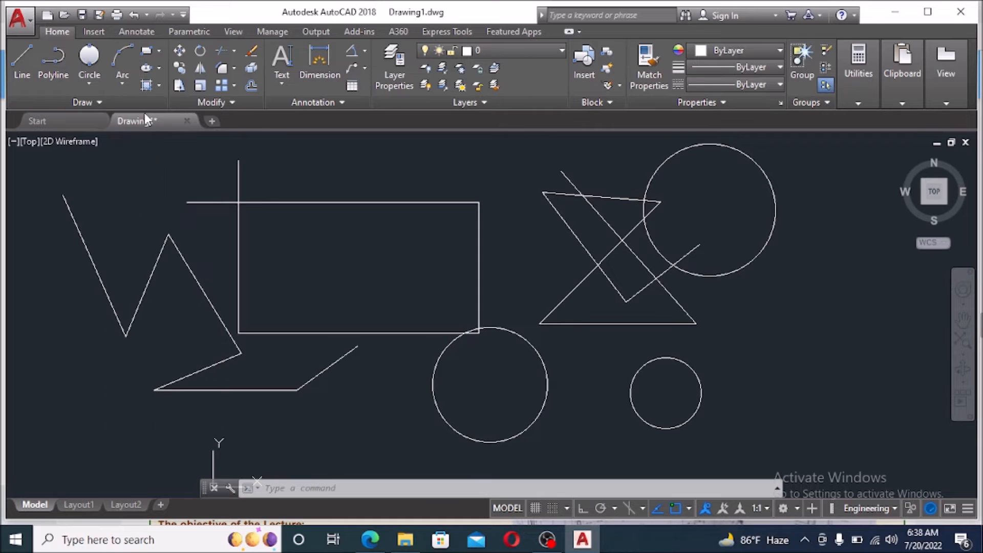
left_click(238, 203)
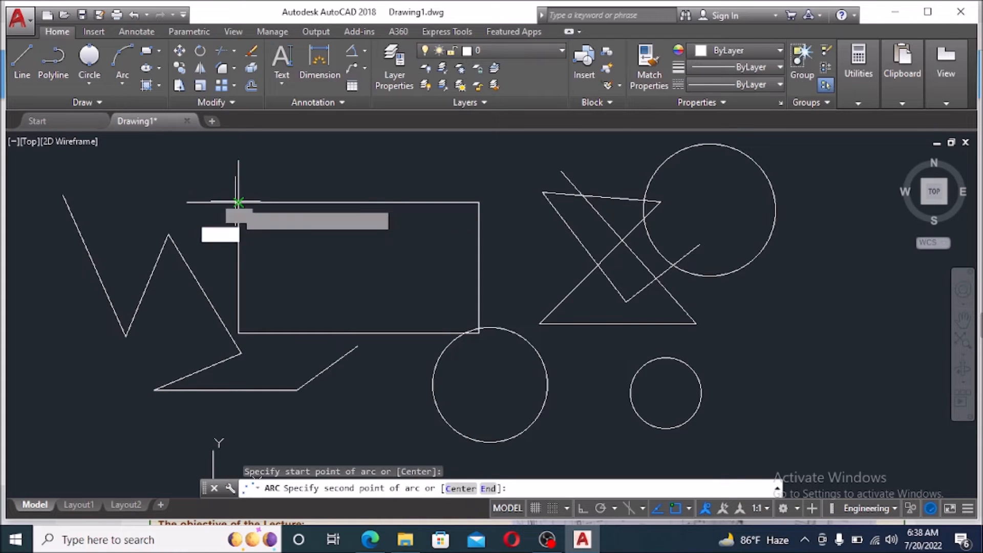
left_click(313, 203)
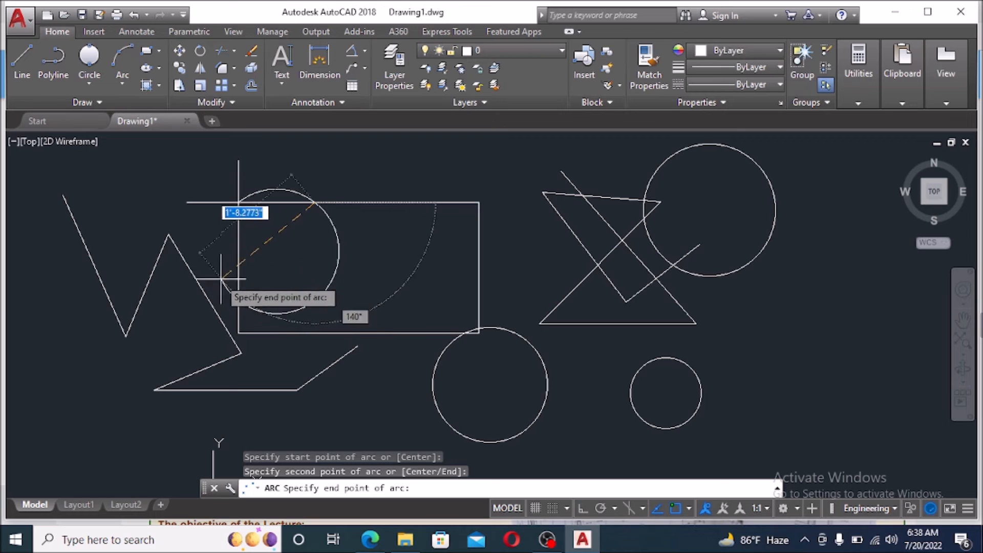
left_click(238, 332)
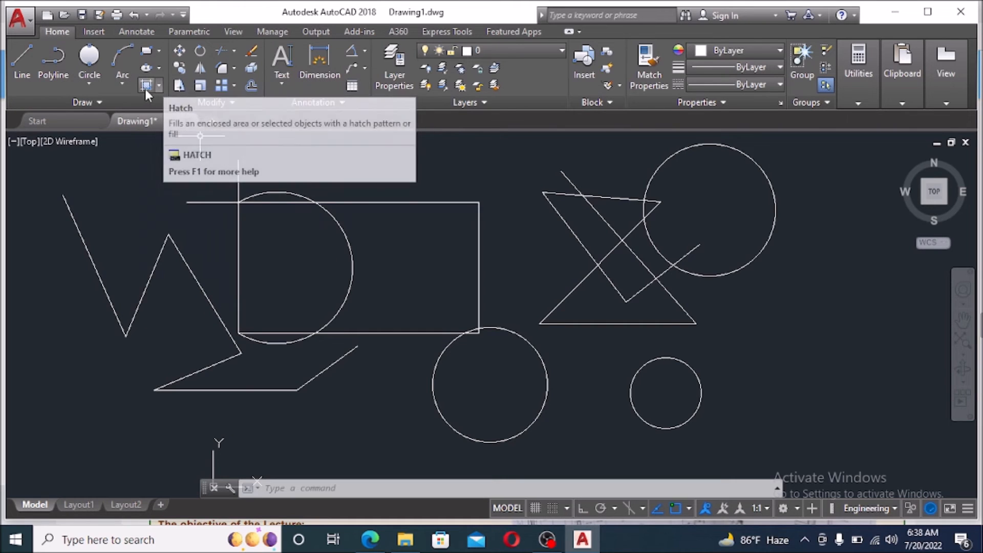
Draw a small horizontal rectangle overlapping the large rectangle's upper edge and the east side of the arc
left_click(158, 49)
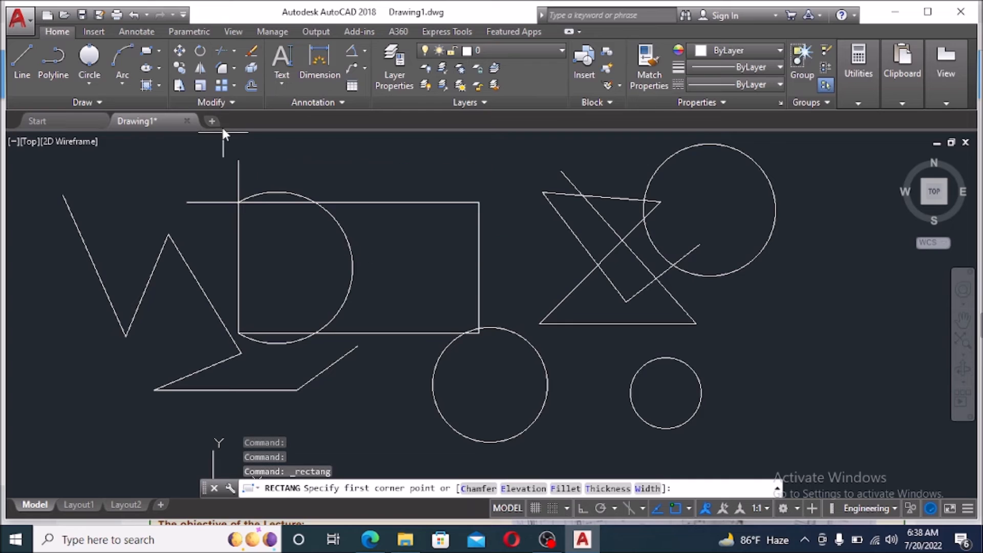
left_click(310, 173)
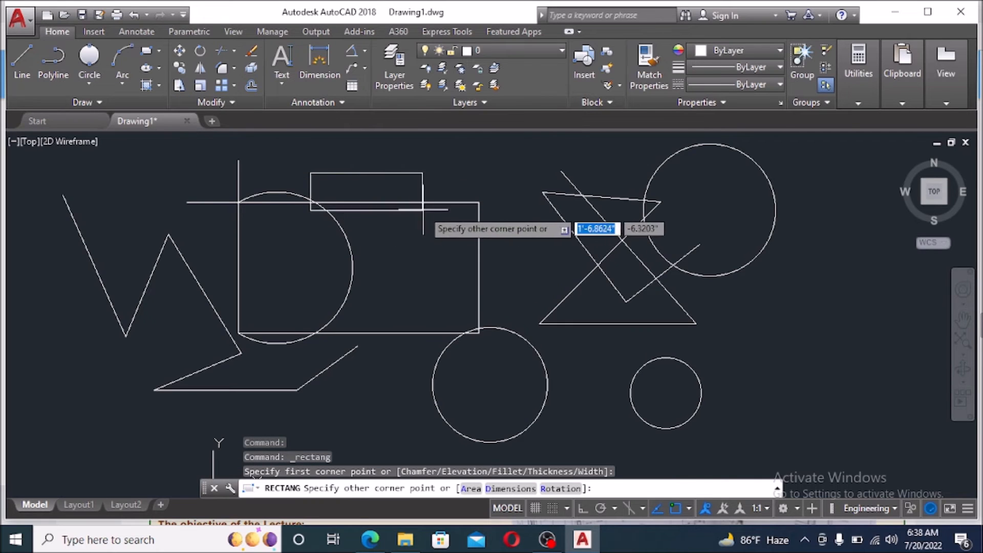
left_click(432, 226)
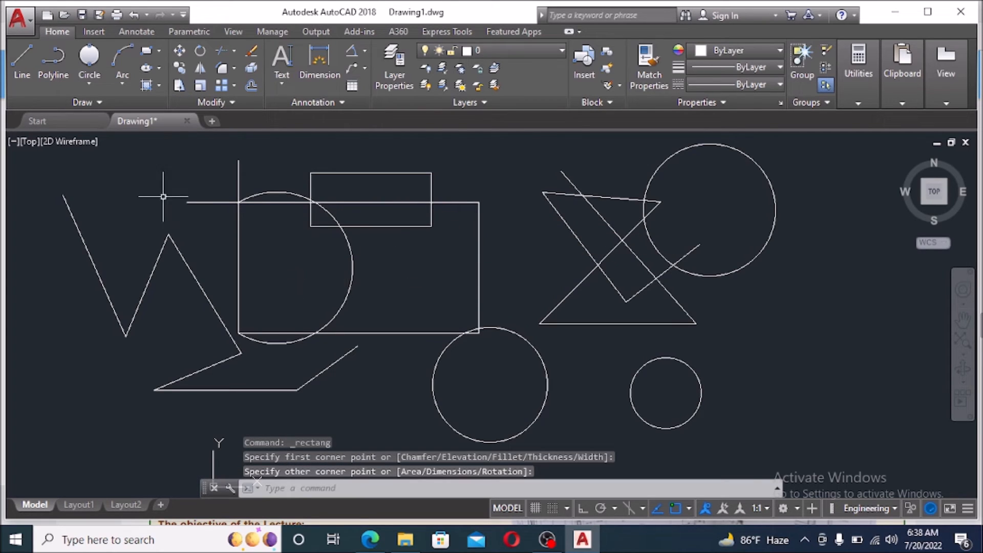
Draw a 4-sided polygon inscribed in a circle of 5" radius, east of the crossing lines and below the largest circle
left_click(159, 51)
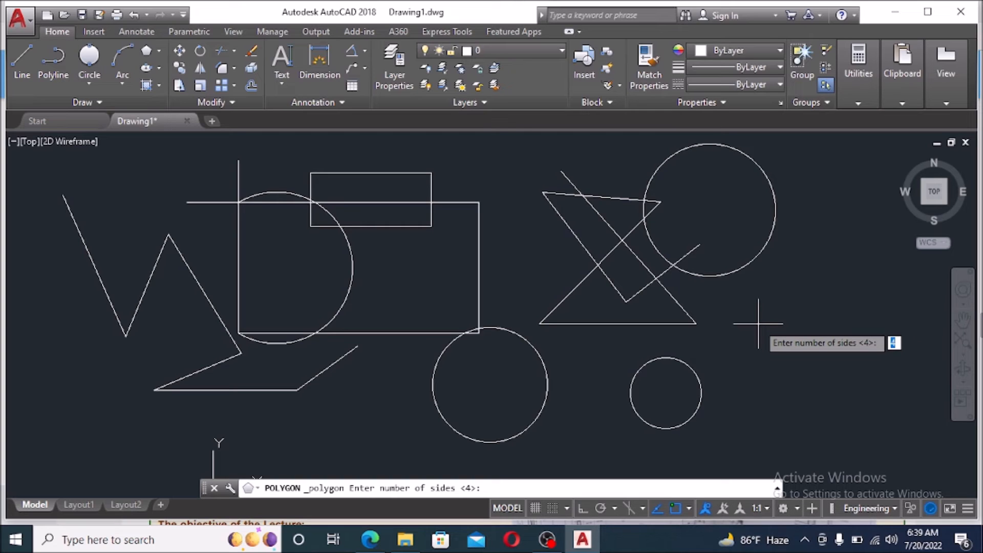
key("Return")
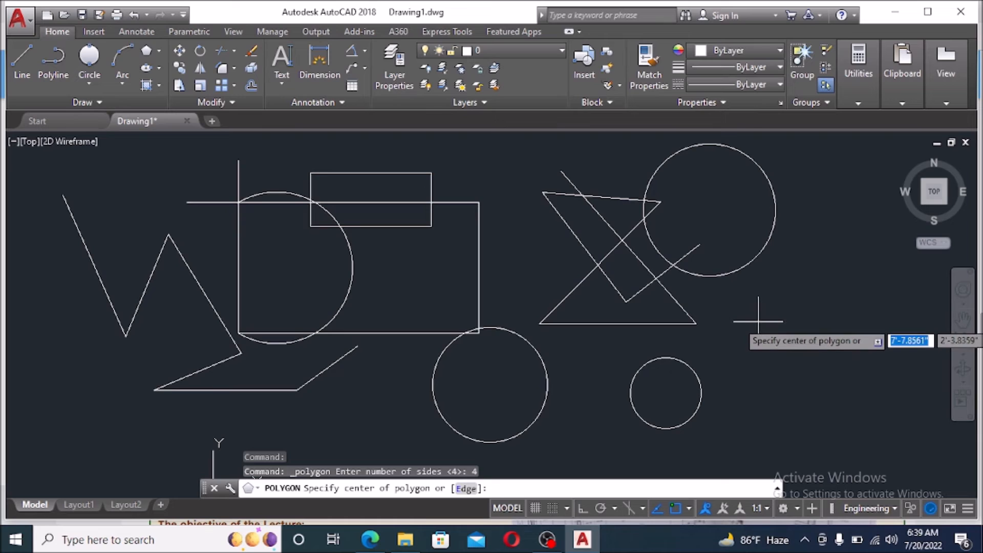
left_click(776, 309)
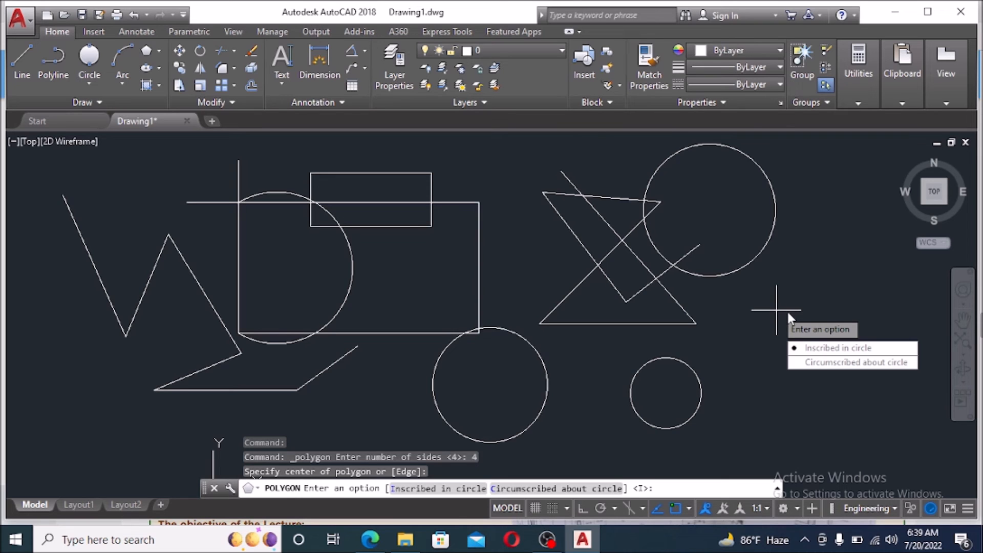
key("Return")
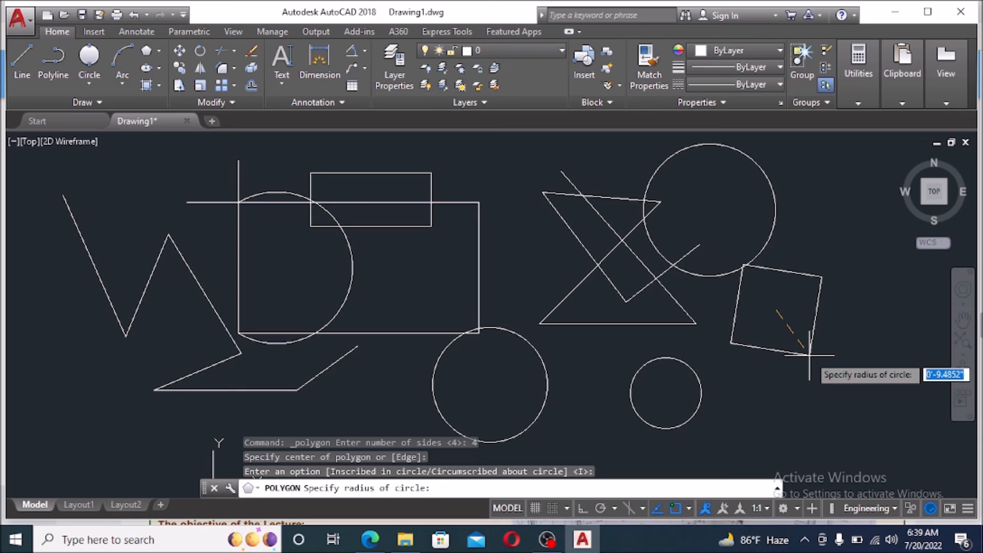
type("5'")
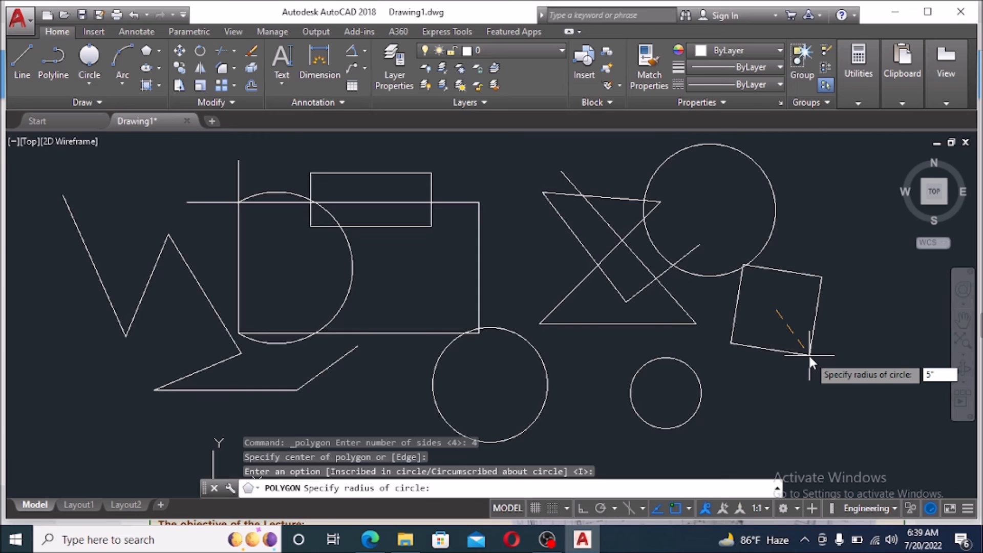
key("Return")
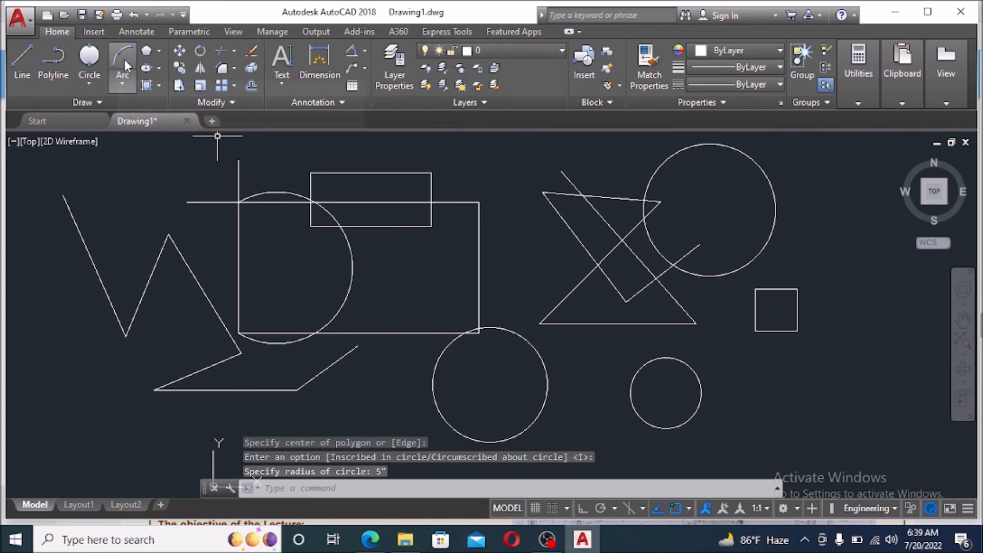
Draw a 5-sided polygon inscribed in a circle of 5" radius, directly below the small square
left_click(159, 51)
left_click(172, 100)
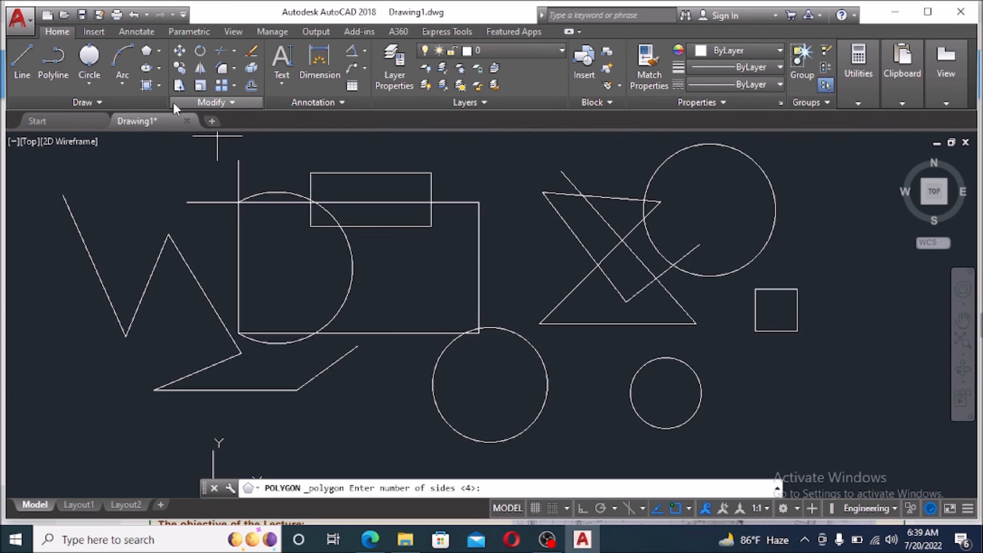
type("5")
key("Return")
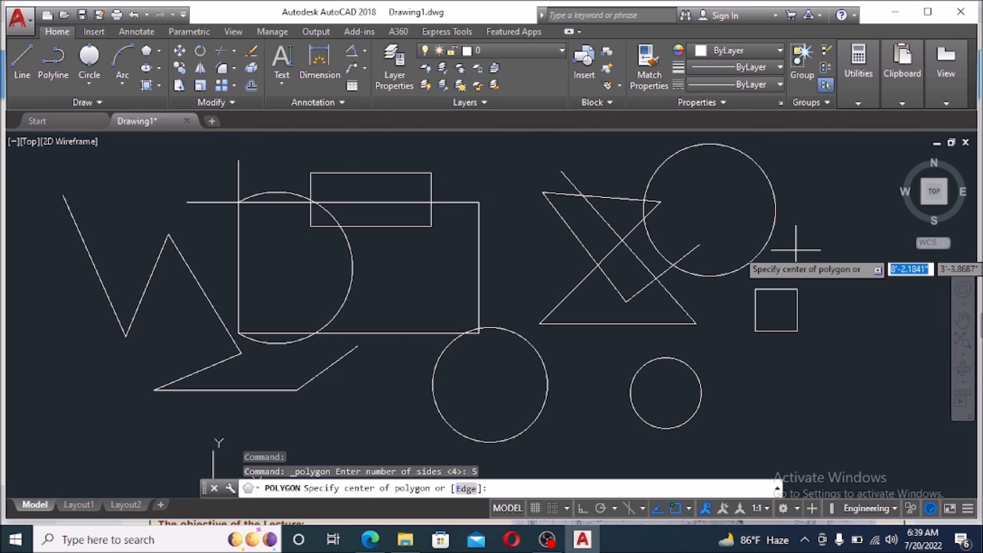
left_click(773, 389)
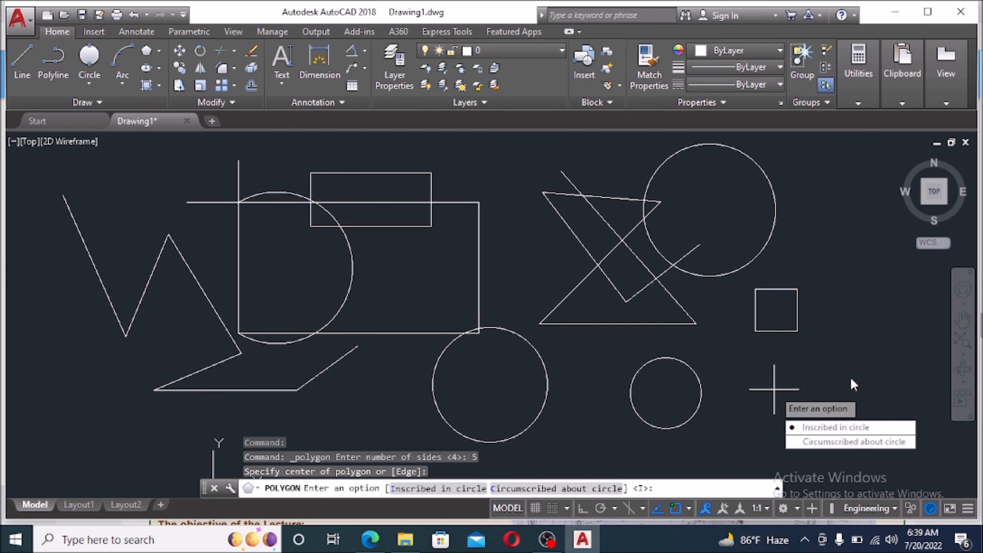
key("Return")
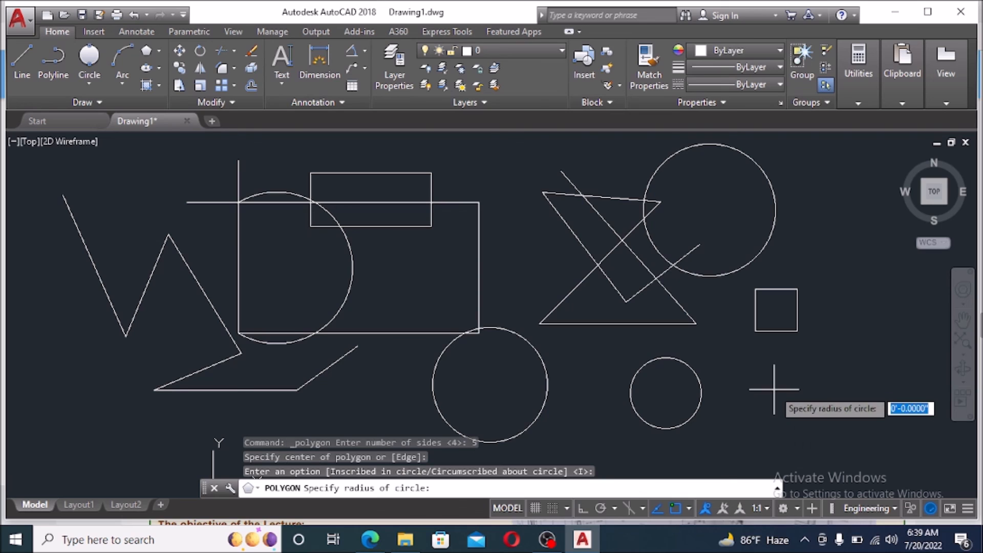
type("5'")
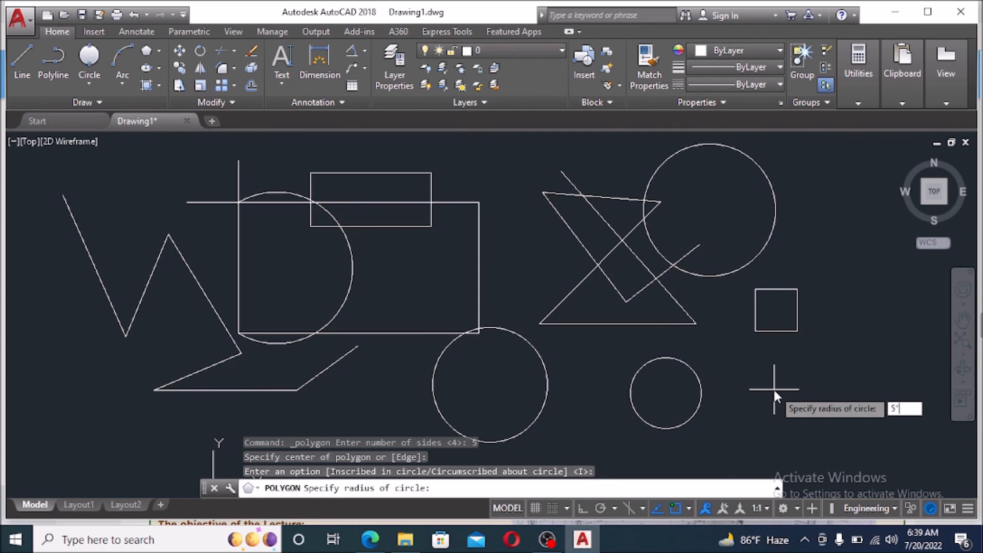
key("Return")
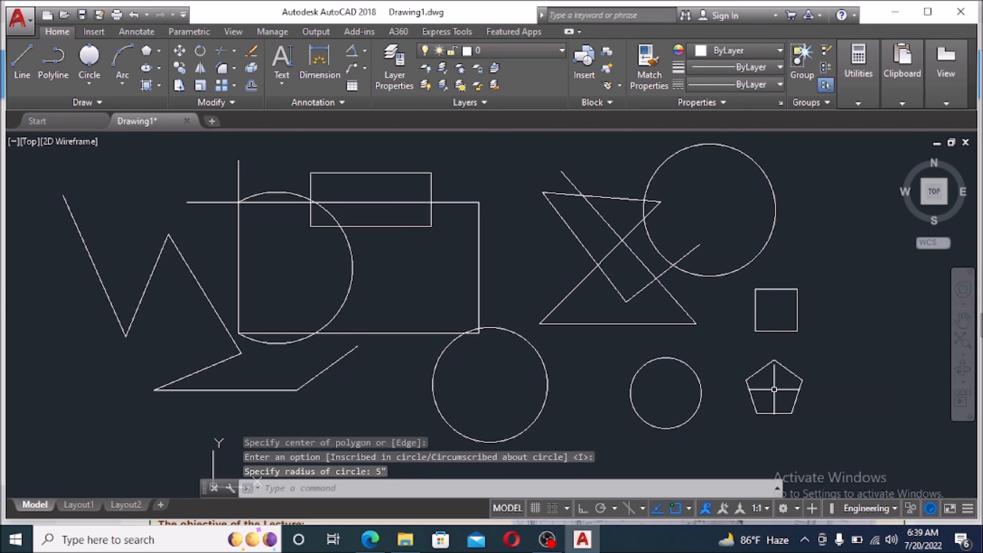